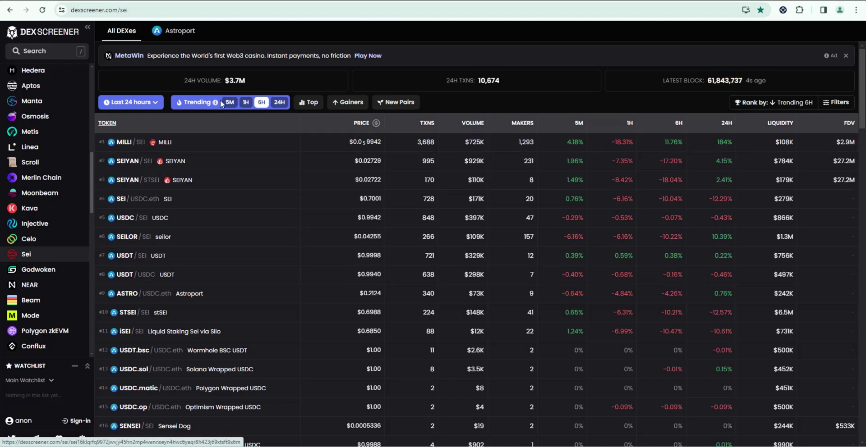
Step: Open the MILLI/SEI pair from the Sei token list and review the posts on the project's Twitter profile
{"action": "left_click", "coordinate": [171, 128]}
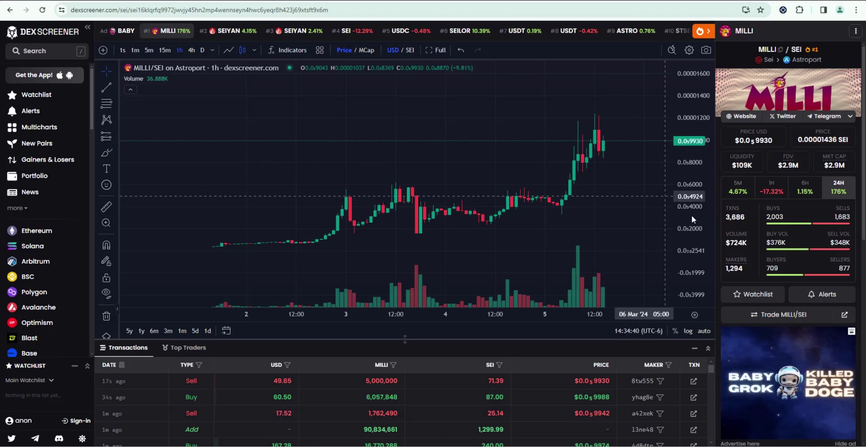
{"action": "left_click", "coordinate": [790, 120]}
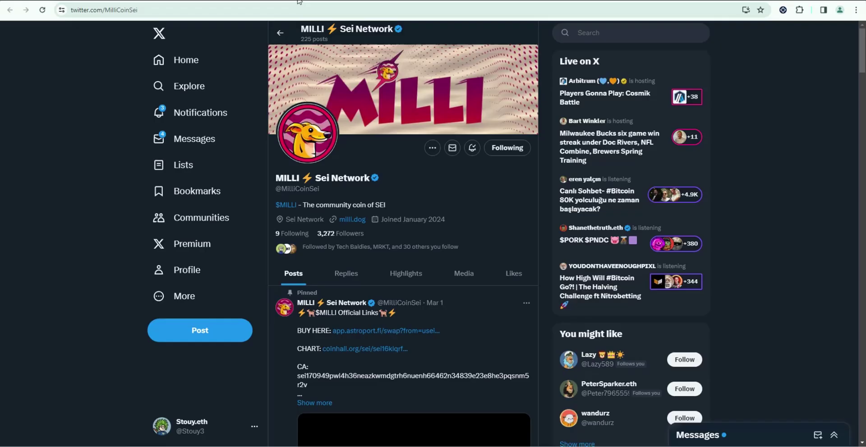
{"action": "scroll", "coordinate": [442, 202], "scroll_direction": "down", "scroll_amount": 15}
{"action": "scroll", "coordinate": [469, 221], "scroll_direction": "up", "scroll_amount": 3}
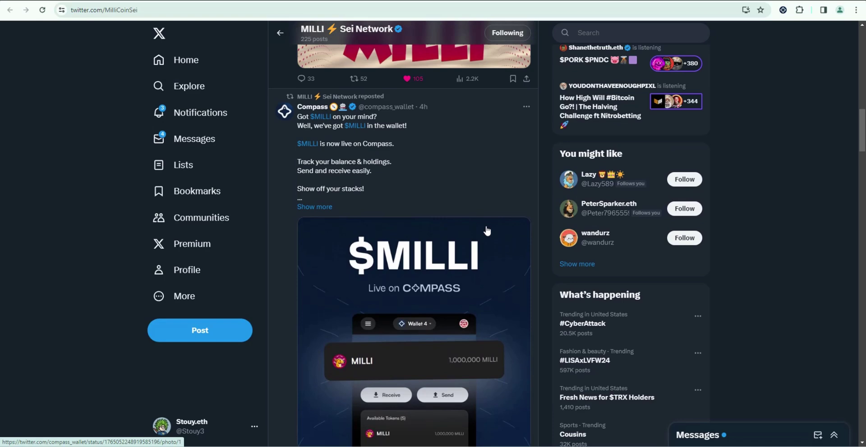
{"action": "scroll", "coordinate": [423, 307], "scroll_direction": "down", "scroll_amount": 1}
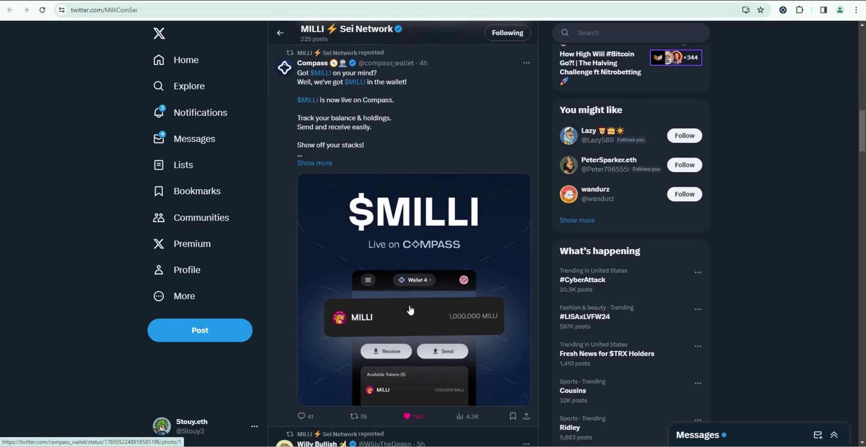
{"action": "scroll", "coordinate": [412, 320], "scroll_direction": "up", "scroll_amount": 5}
{"action": "scroll", "coordinate": [420, 264], "scroll_direction": "up", "scroll_amount": 10}
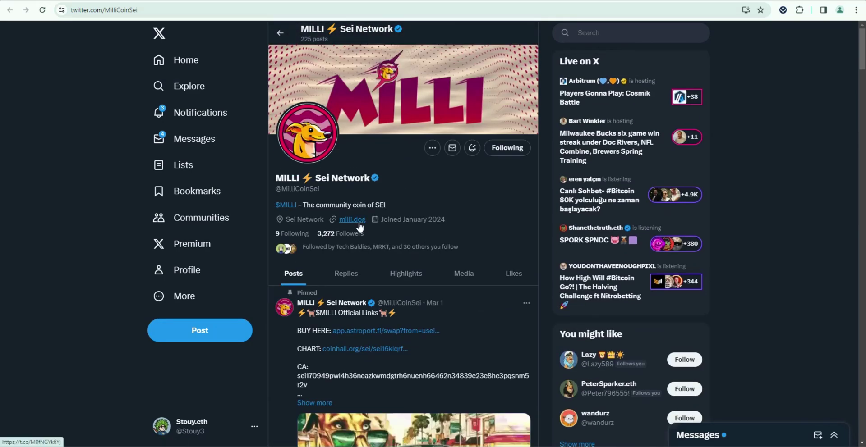
Step: Open the milli.dog website linked in the Twitter profile and examine its contract and how-to-buy sections
{"action": "left_click", "coordinate": [352, 221]}
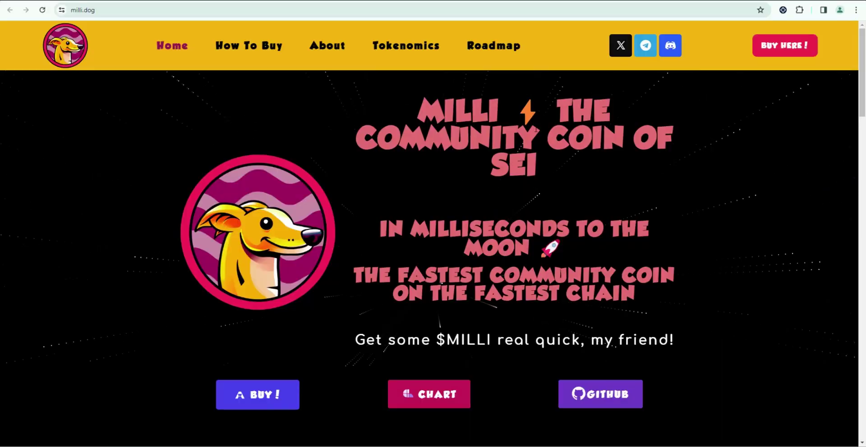
{"action": "scroll", "coordinate": [506, 199], "scroll_direction": "down", "scroll_amount": 7}
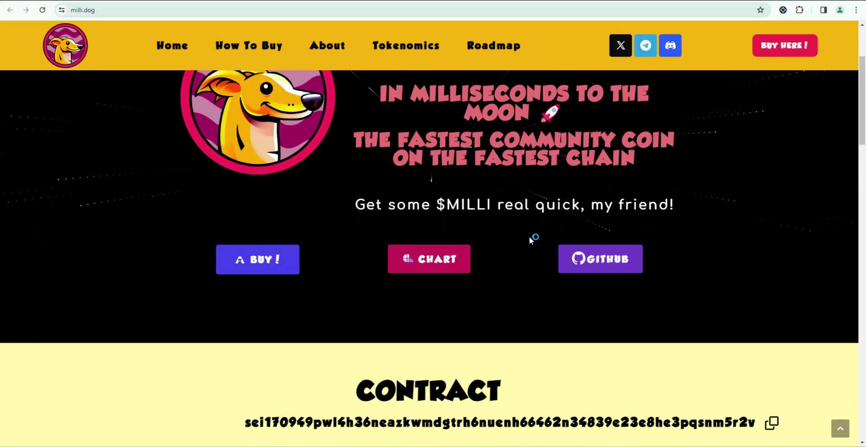
{"action": "scroll", "coordinate": [477, 198], "scroll_direction": "down", "scroll_amount": 2}
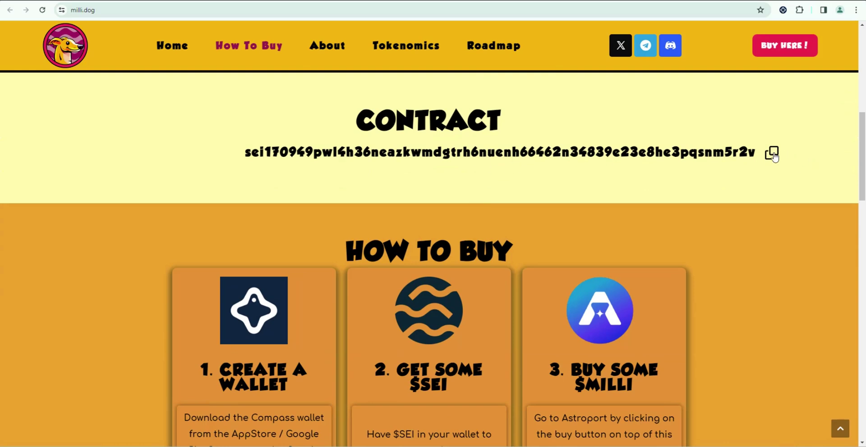
Step: Return to the MILLI/SEI pair on DEX Screener and copy the MILLI token address
{"action": "key", "text": "alt+Left"}
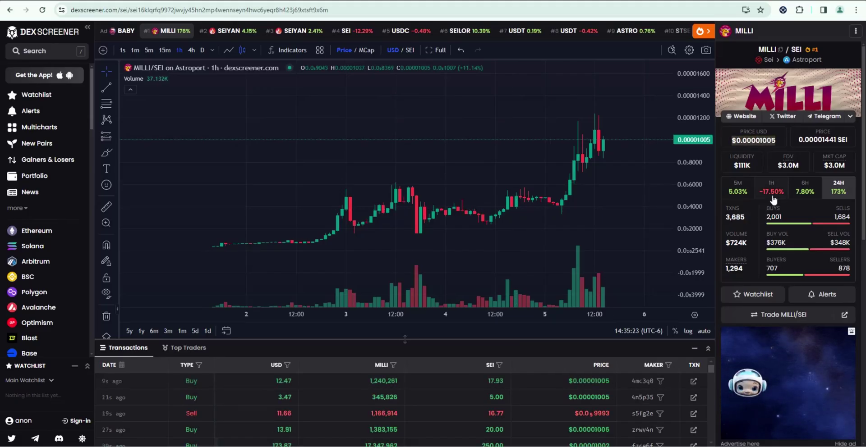
{"action": "scroll", "coordinate": [737, 312], "scroll_direction": "down", "scroll_amount": 1}
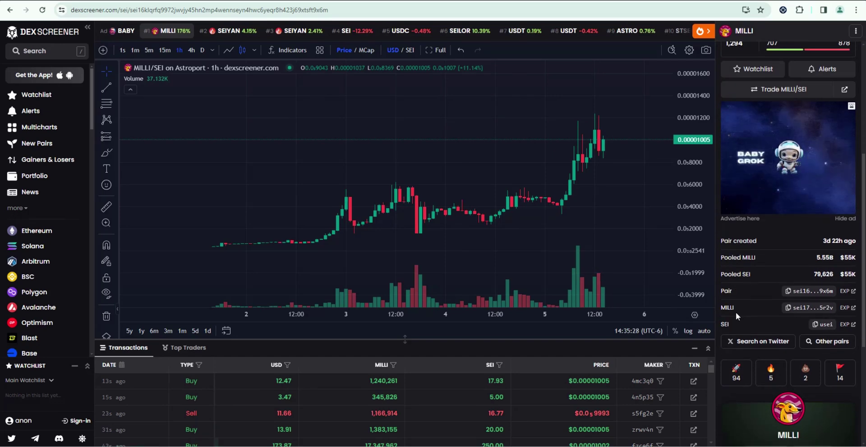
{"action": "left_click", "coordinate": [807, 312]}
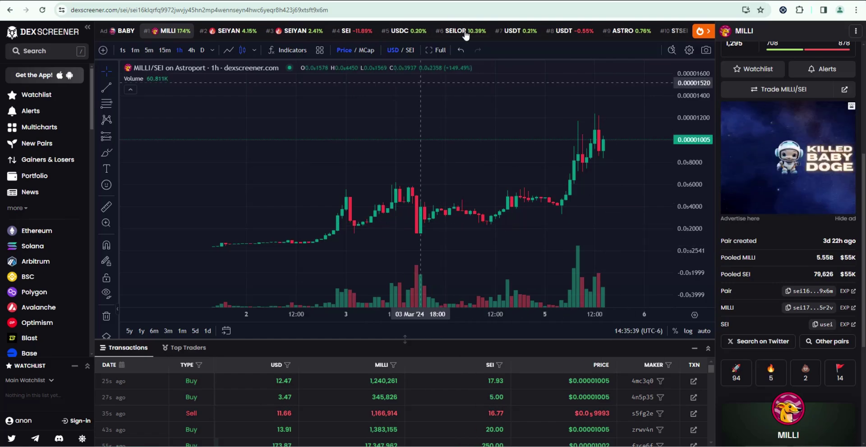
Step: Open the Astroport swap app through Astroport's Twitter profile and choose Sei as the network
{"action": "key", "text": "ctrl+Tab"}
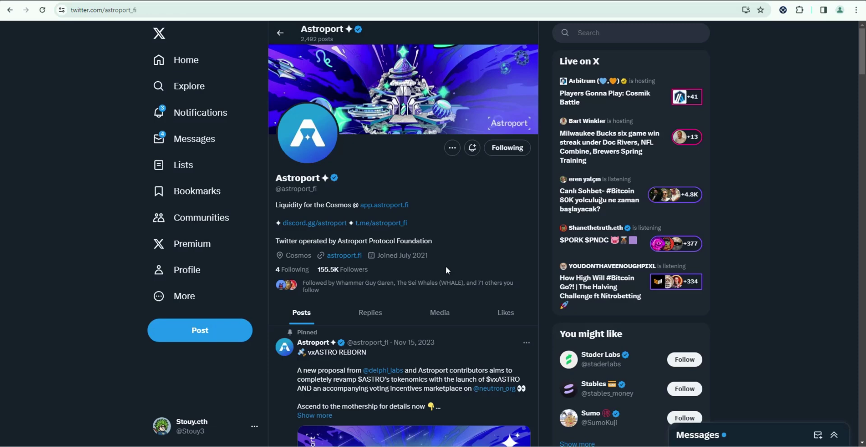
{"action": "left_click", "coordinate": [397, 210]}
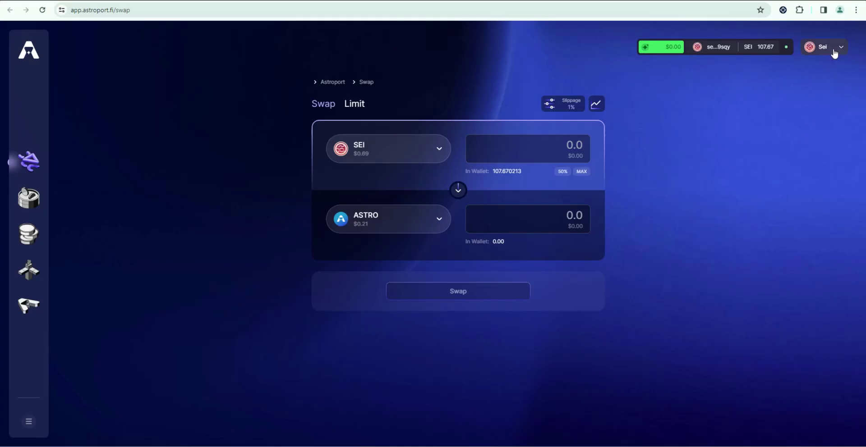
{"action": "left_click", "coordinate": [835, 50]}
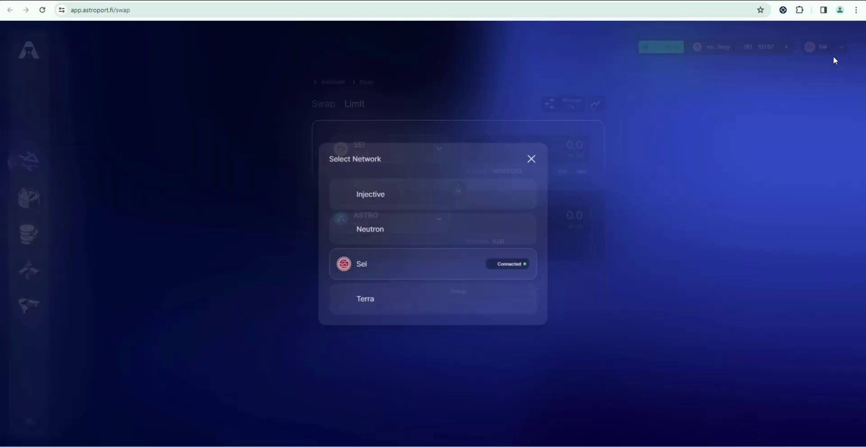
{"action": "left_click", "coordinate": [397, 271]}
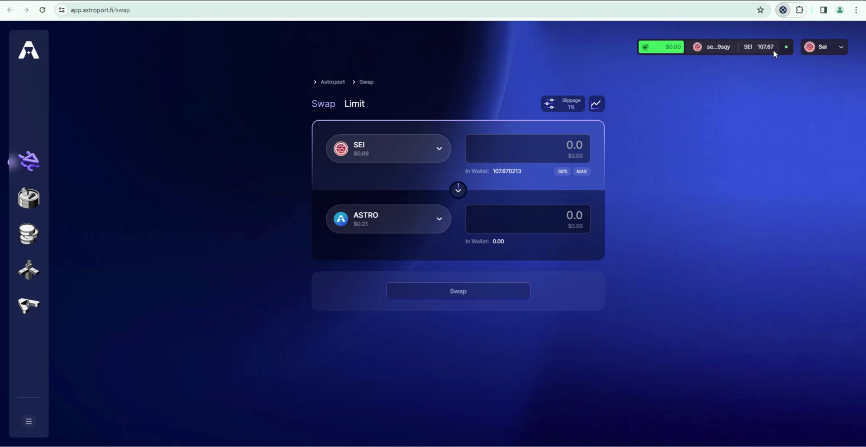
{"action": "left_click", "coordinate": [819, 197]}
Step: Select MILLI as the token to receive by searching for the copied contract address
{"action": "left_click", "coordinate": [387, 223]}
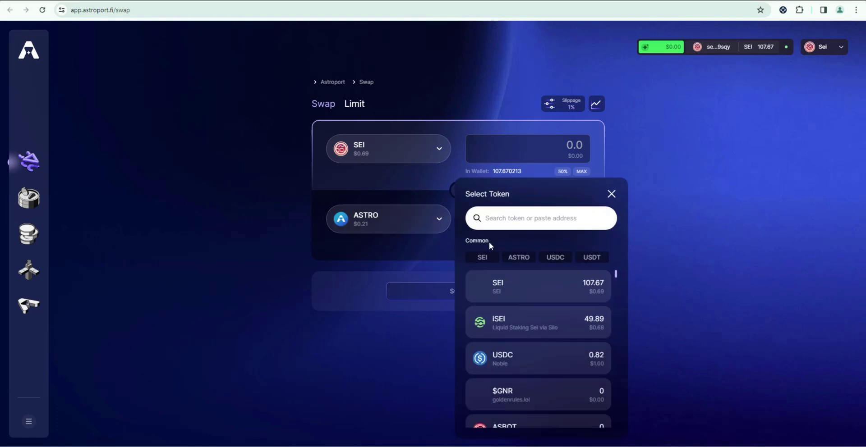
{"action": "key", "text": "ctrl+v"}
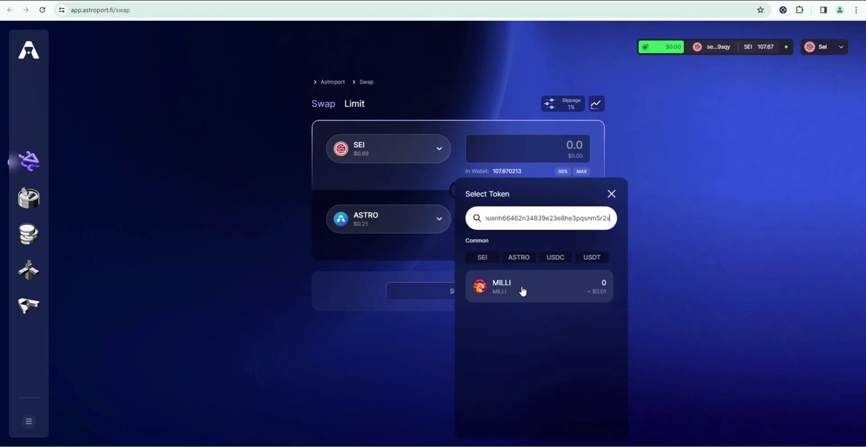
{"action": "left_click", "coordinate": [504, 292]}
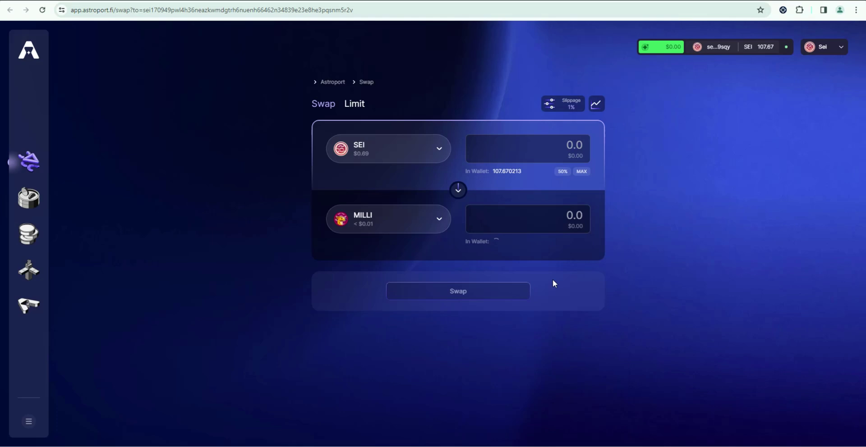
Step: Swap 50 SEI for MILLI, confirming the swap and approving the transaction in the wallet
{"action": "left_click", "coordinate": [569, 149]}
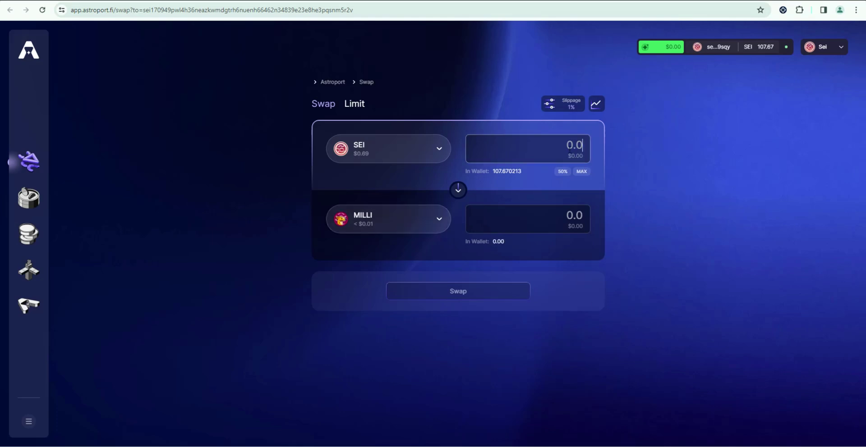
{"action": "type", "text": "50"}
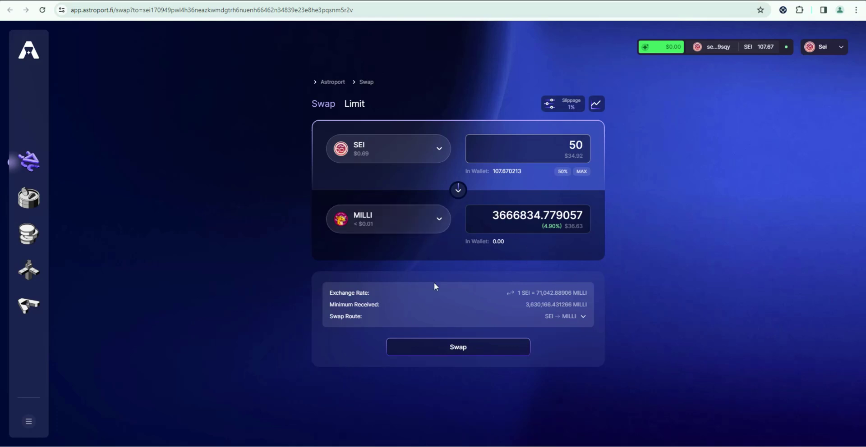
{"action": "left_click", "coordinate": [459, 348]}
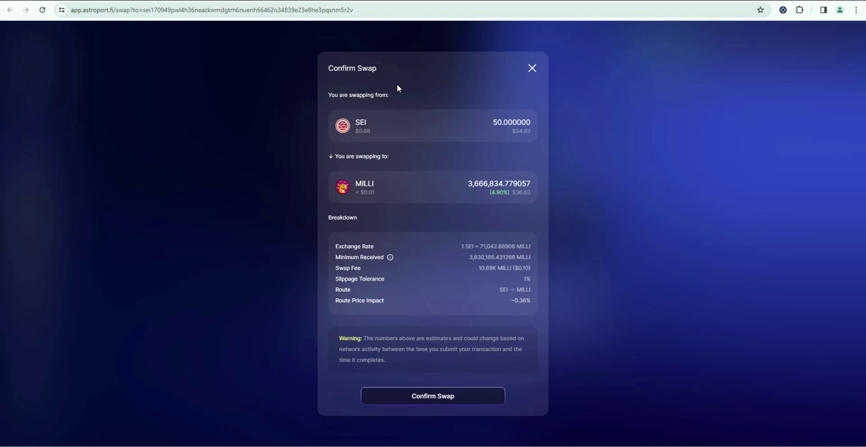
{"action": "left_click", "coordinate": [447, 397]}
{"action": "scroll", "coordinate": [117, 180], "scroll_direction": "down", "scroll_amount": 1}
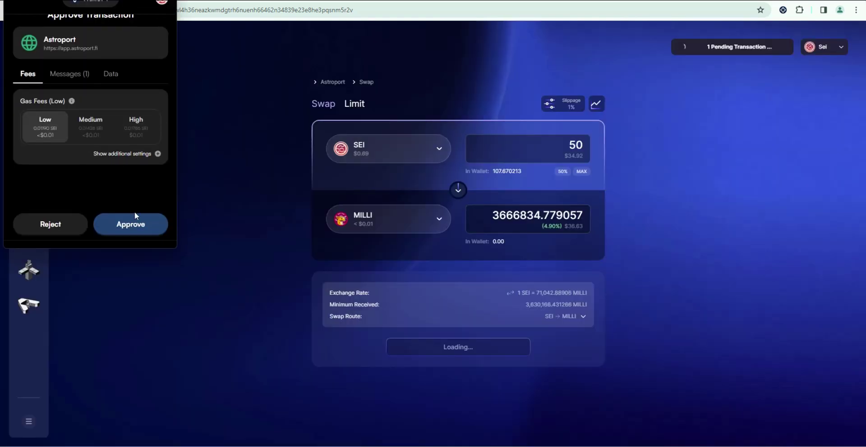
{"action": "left_click", "coordinate": [138, 224]}
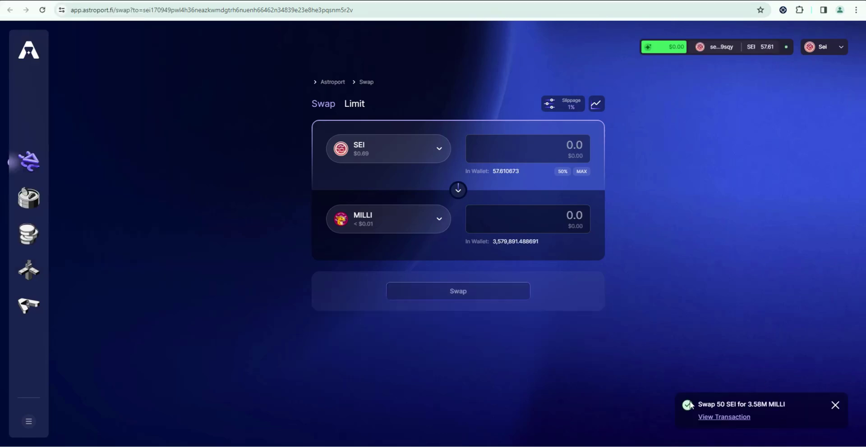
Step: Inspect the swap's transaction details on Seiscan and check the token list in the Compass wallet
{"action": "left_click", "coordinate": [721, 419]}
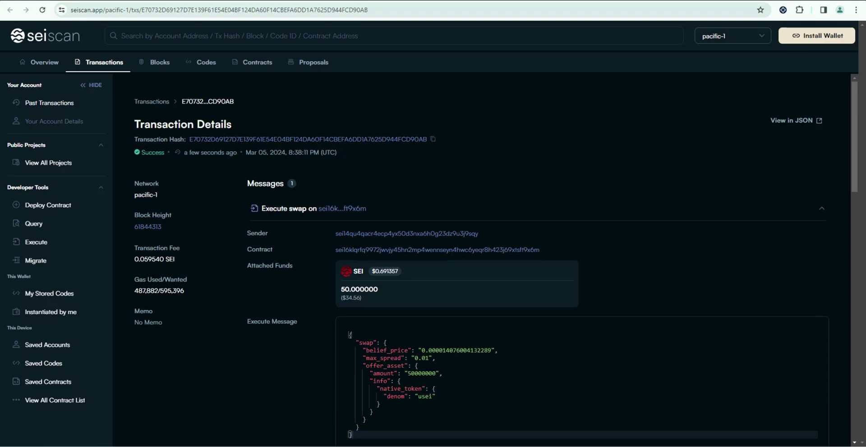
{"action": "left_click_drag", "start_coordinate": [149, 152], "coordinate": [165, 153]}
{"action": "key", "text": "ctrl+w"}
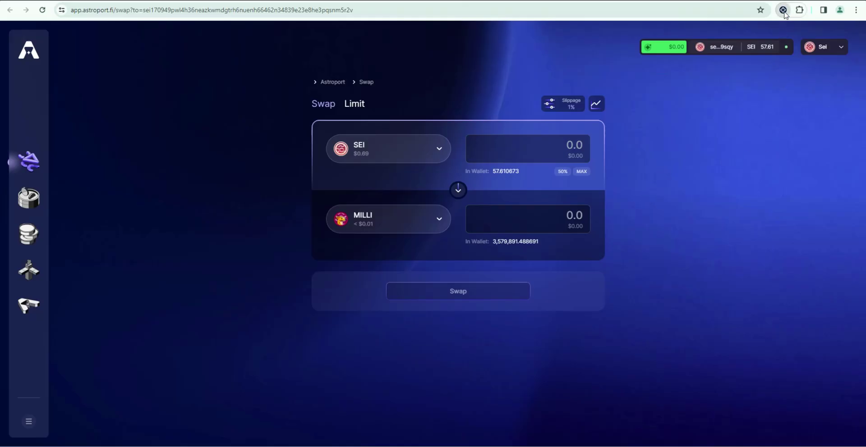
{"action": "left_click", "coordinate": [767, 46]}
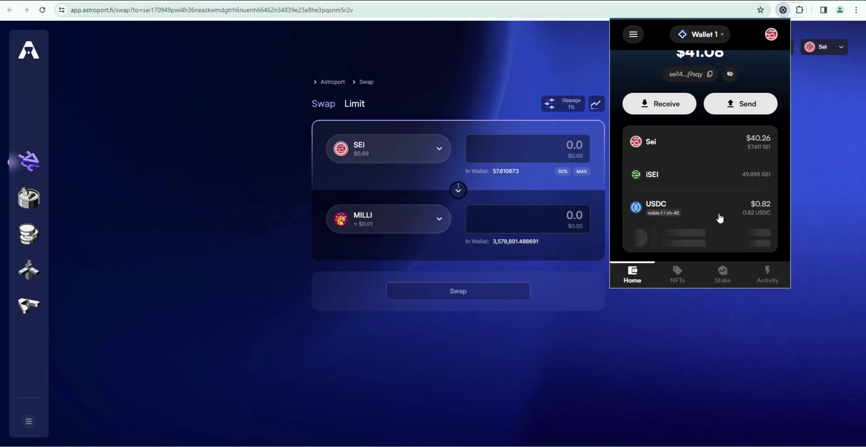
{"action": "scroll", "coordinate": [719, 212], "scroll_direction": "down", "scroll_amount": 2}
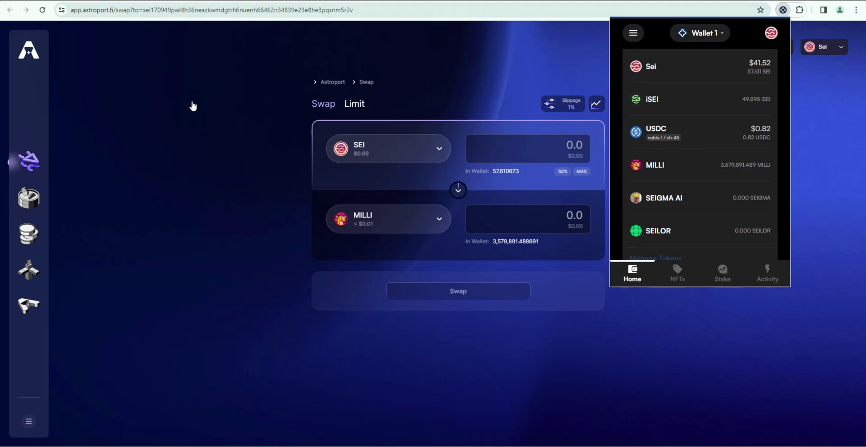
Step: Open the Sensei Dog SENSEI/SEI pair on DEX Screener and copy the SENSEI token address
{"action": "key", "text": "ctrl+Tab"}
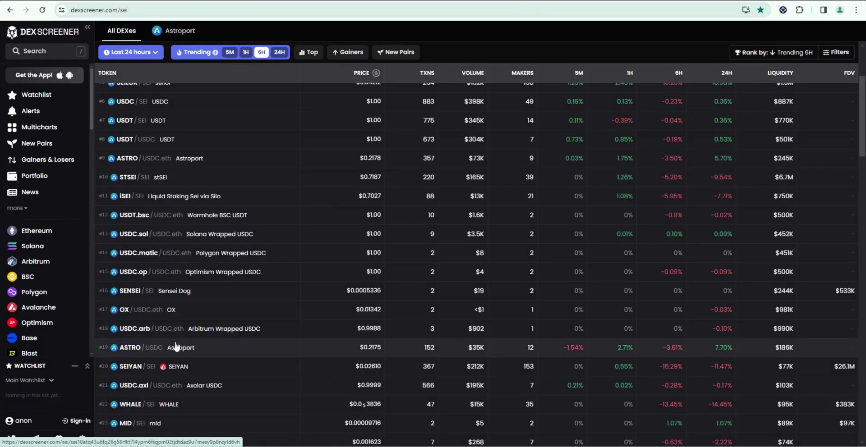
{"action": "right_click", "coordinate": [134, 293]}
{"action": "key", "text": "Escape"}
{"action": "left_click", "coordinate": [227, 300]}
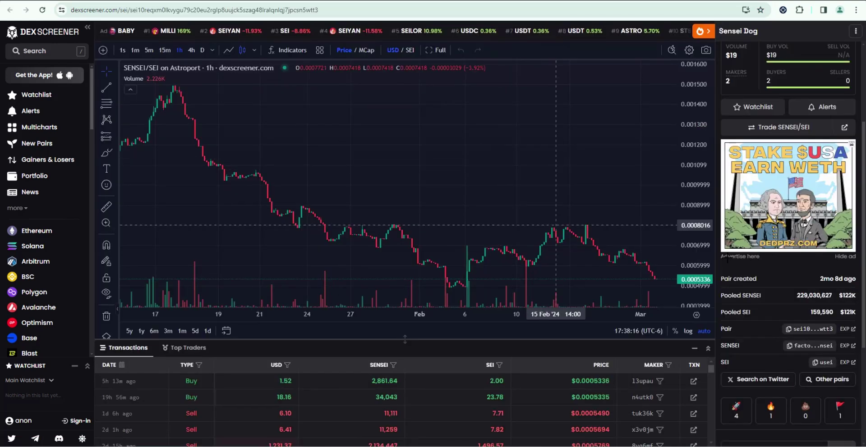
{"action": "left_click", "coordinate": [786, 330]}
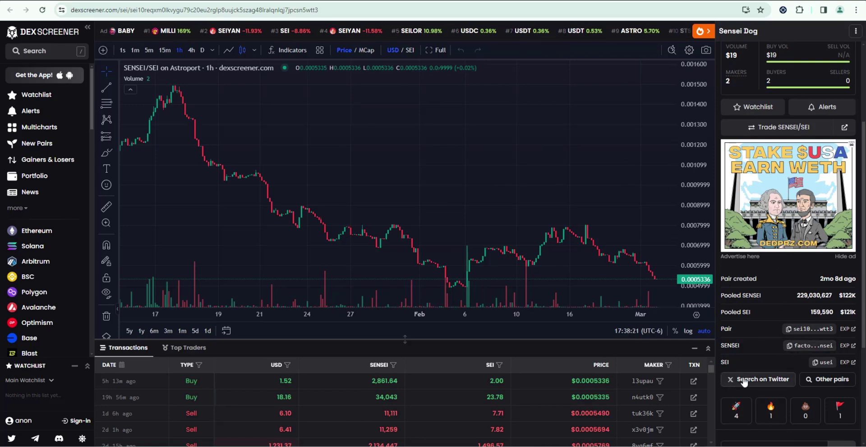
{"action": "left_click", "coordinate": [801, 349]}
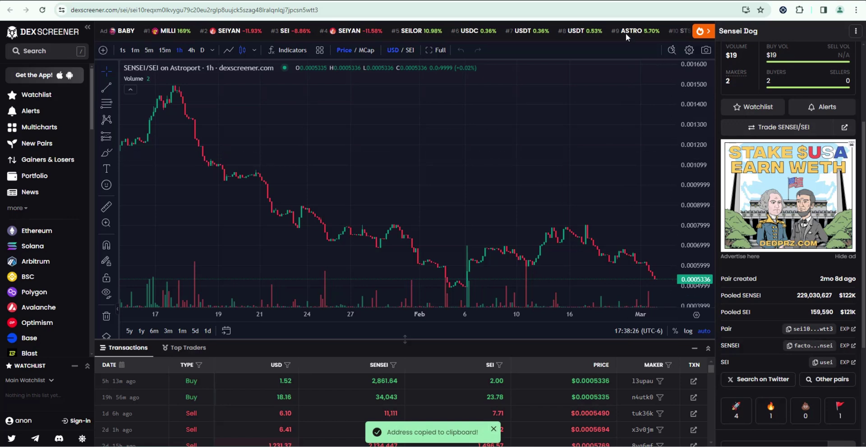
Step: Look through the managed tokens in the Compass wallet and open the form for adding a custom token
{"action": "left_click", "coordinate": [783, 10]}
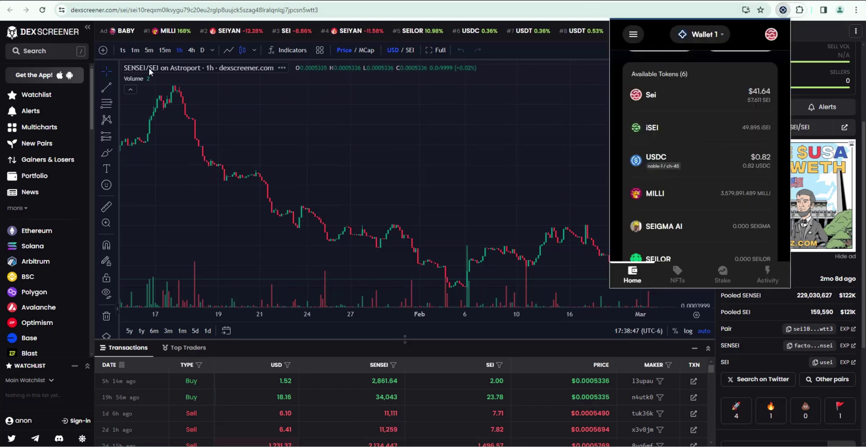
{"action": "scroll", "coordinate": [735, 199], "scroll_direction": "down", "scroll_amount": 1}
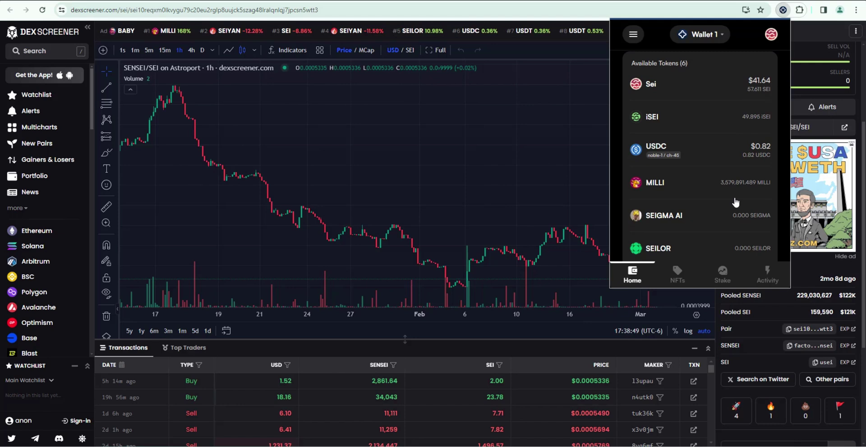
{"action": "left_click", "coordinate": [659, 242]}
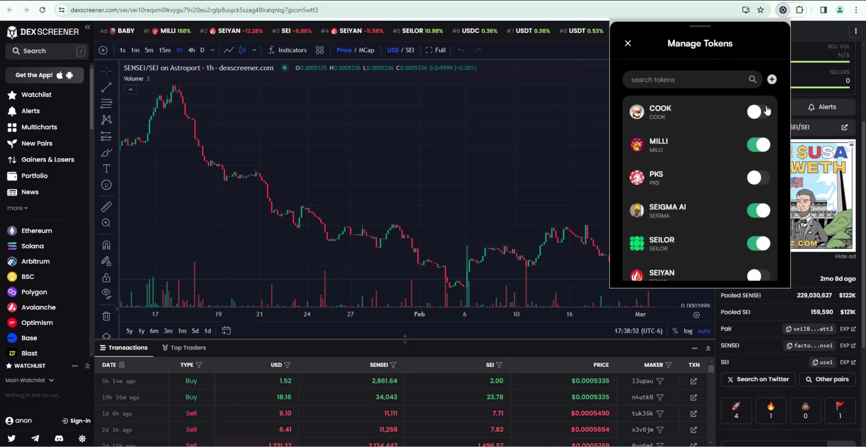
{"action": "scroll", "coordinate": [715, 166], "scroll_direction": "down", "scroll_amount": 1}
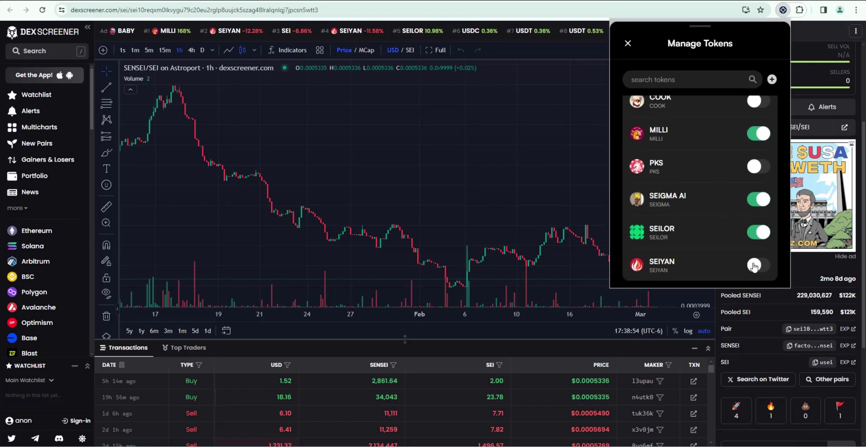
{"action": "scroll", "coordinate": [759, 120], "scroll_direction": "up", "scroll_amount": 1}
{"action": "left_click", "coordinate": [772, 80]}
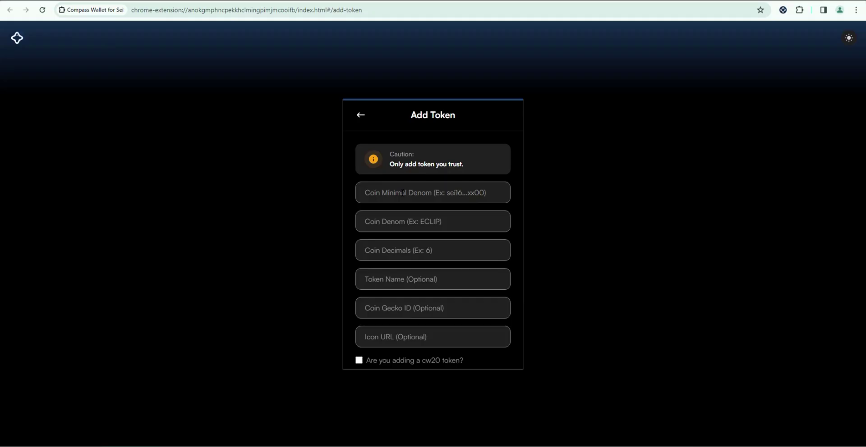
Step: Enter the copied SENSEI address as the coin minimal denom and review the token details in the form
{"action": "key", "text": "ctrl+v"}
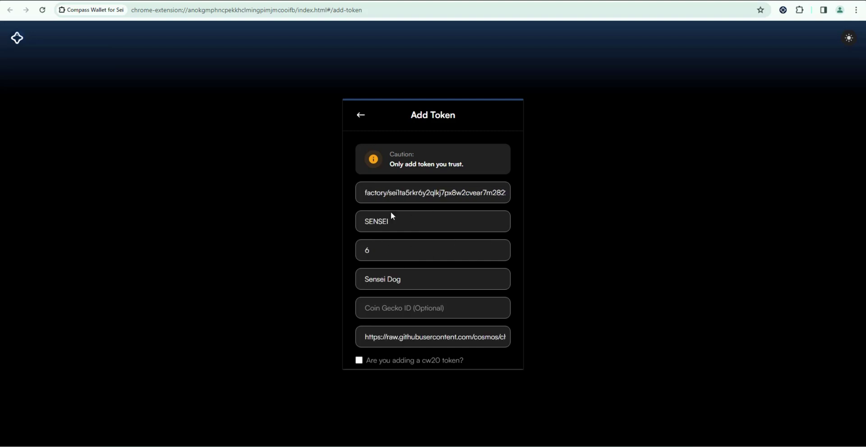
{"action": "scroll", "coordinate": [482, 369], "scroll_direction": "down", "scroll_amount": 1}
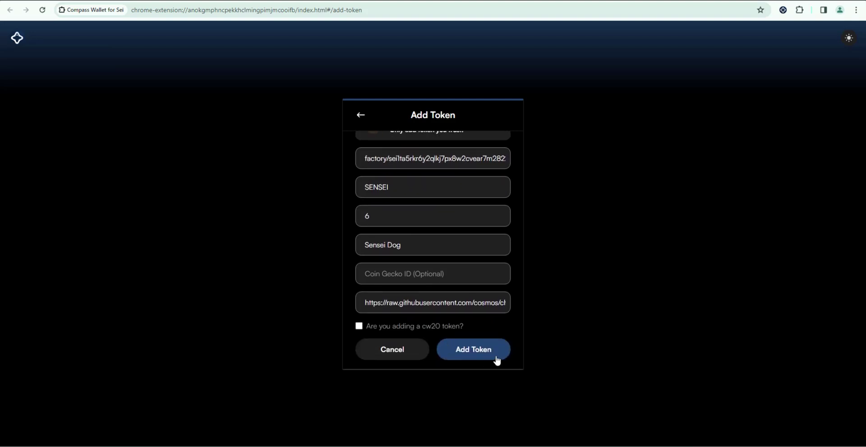
{"action": "scroll", "coordinate": [442, 204], "scroll_direction": "up", "scroll_amount": 1}
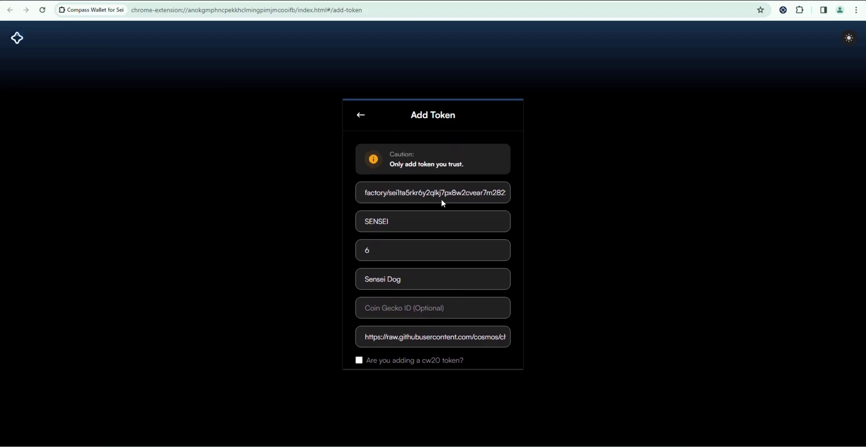